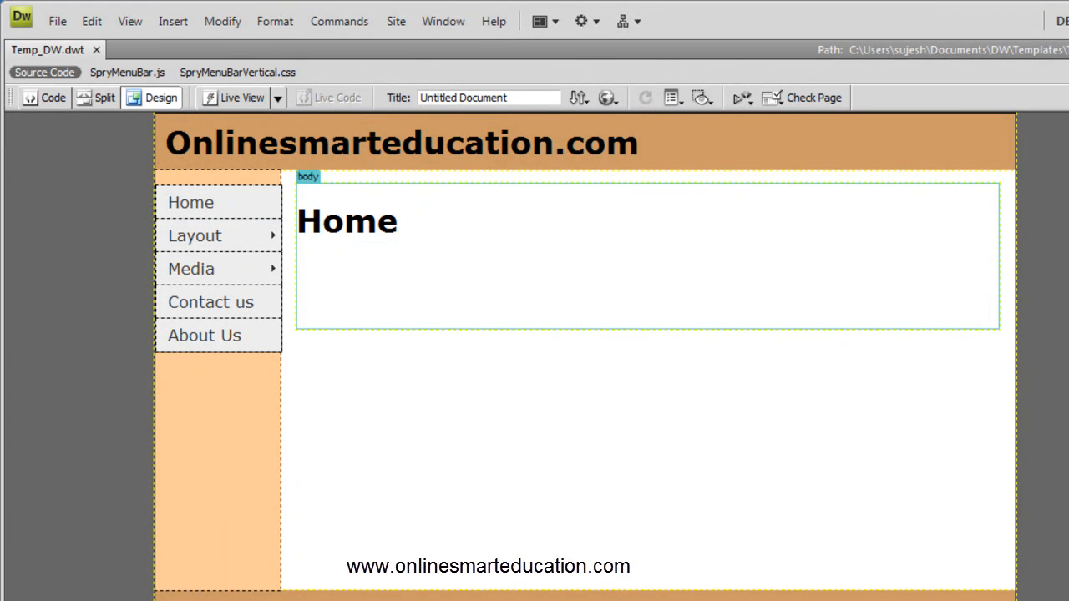
Switch the workspace layout to Classic and show the Temp_DW.dwt template in Design view only
{"action": "left_click", "coordinate": [457, 26]}
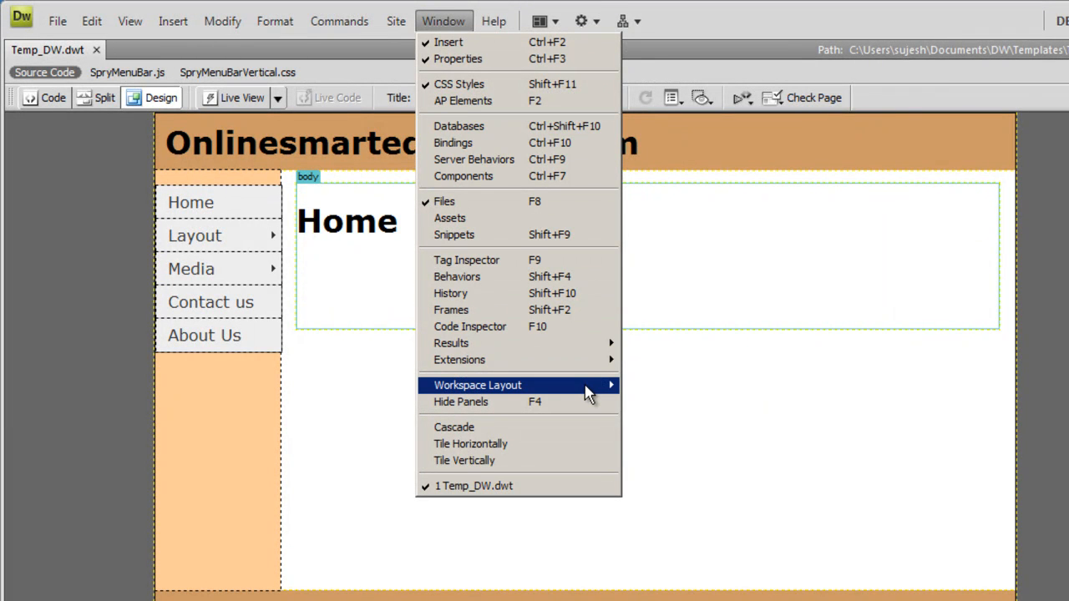
{"action": "mouse_move", "coordinate": [588, 393]}
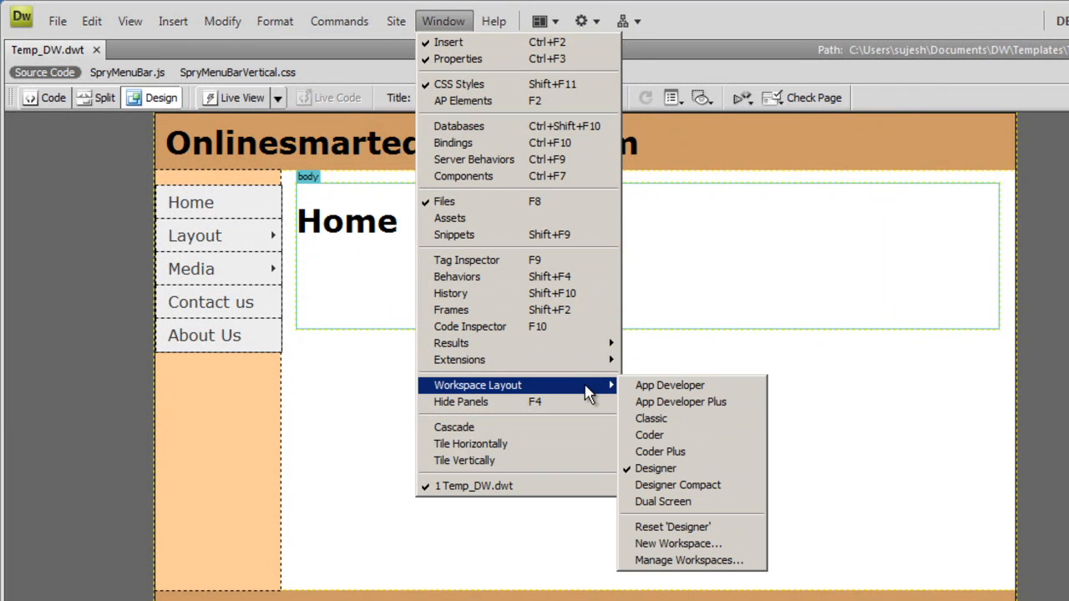
{"action": "left_click", "coordinate": [651, 419]}
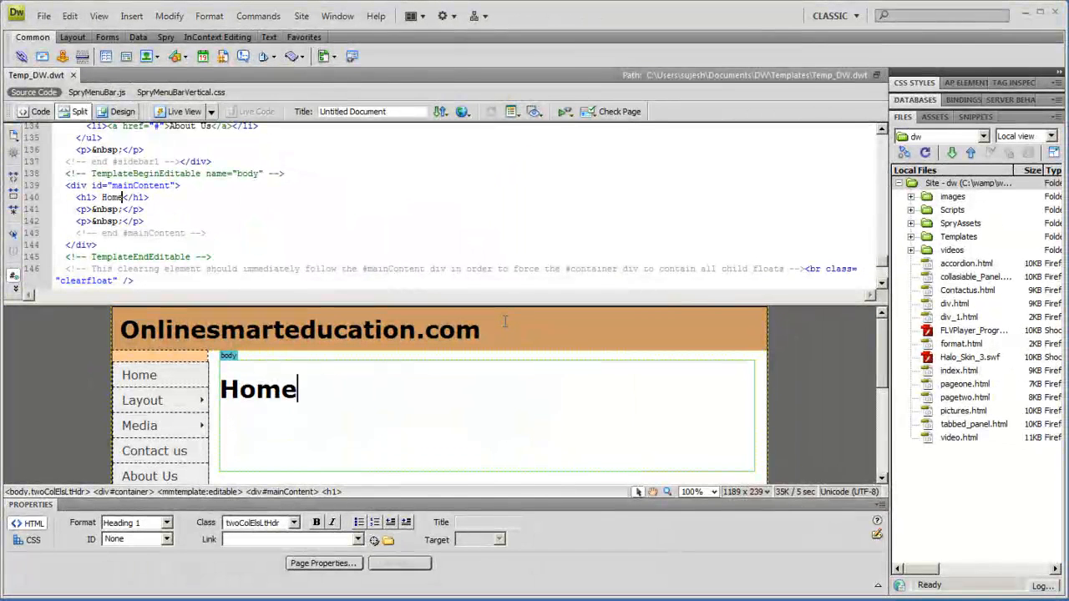
{"action": "left_click", "coordinate": [121, 112]}
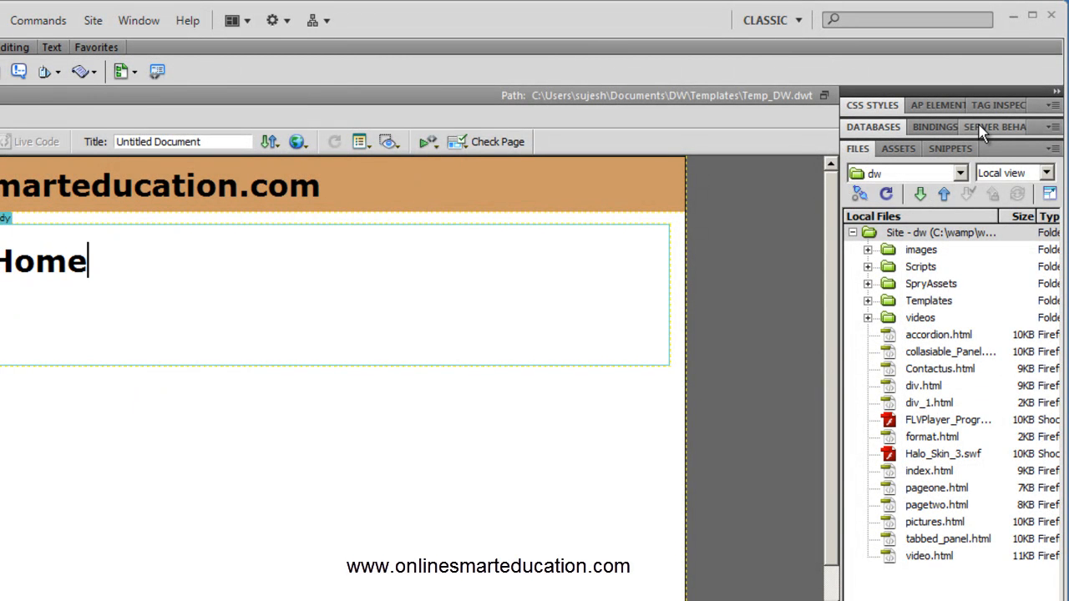
Review the setup requirements listed under Databases, Bindings and Server Behaviors for using dynamic data on the template
{"action": "left_click", "coordinate": [919, 134]}
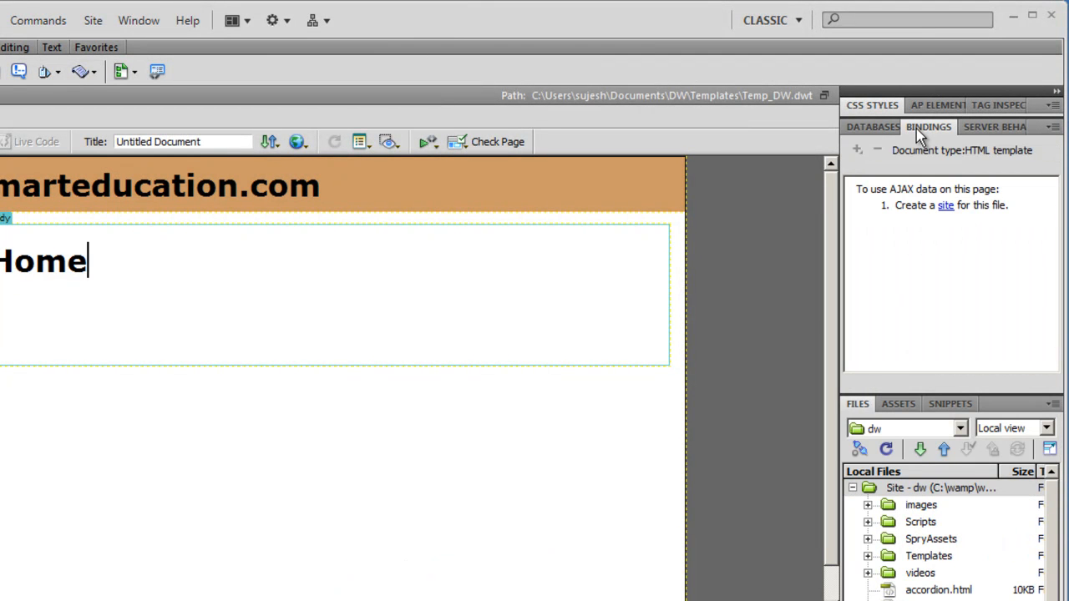
{"action": "left_click", "coordinate": [885, 133]}
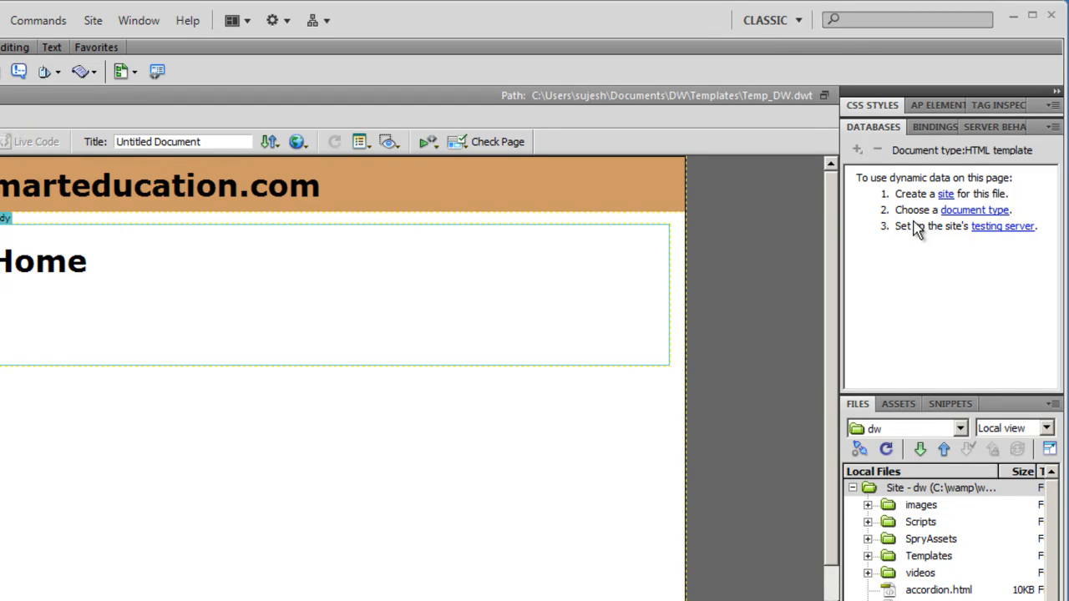
{"action": "left_click", "coordinate": [935, 132]}
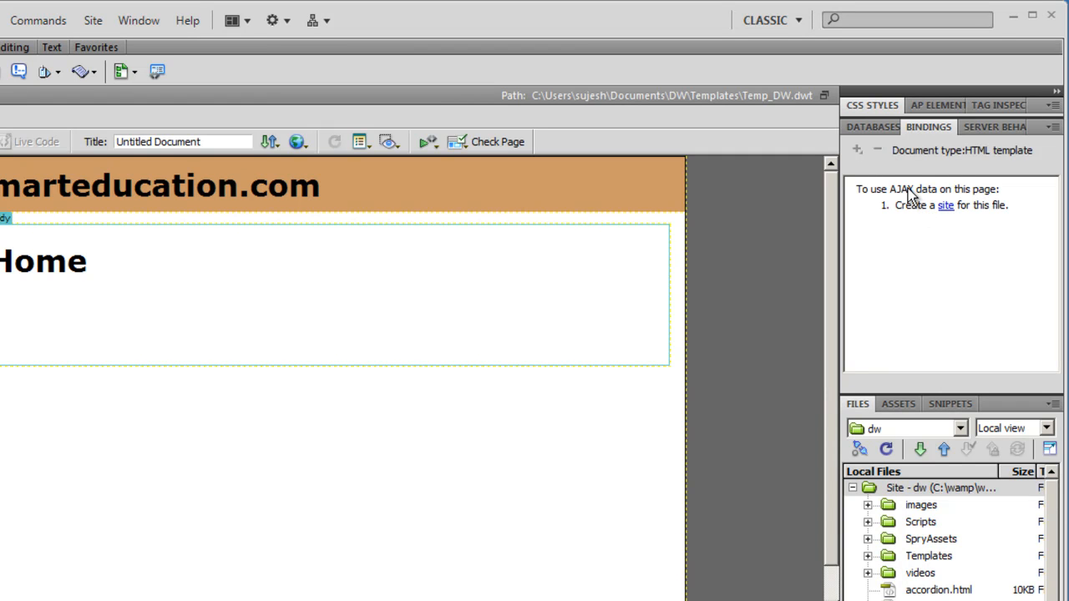
{"action": "left_click", "coordinate": [983, 128]}
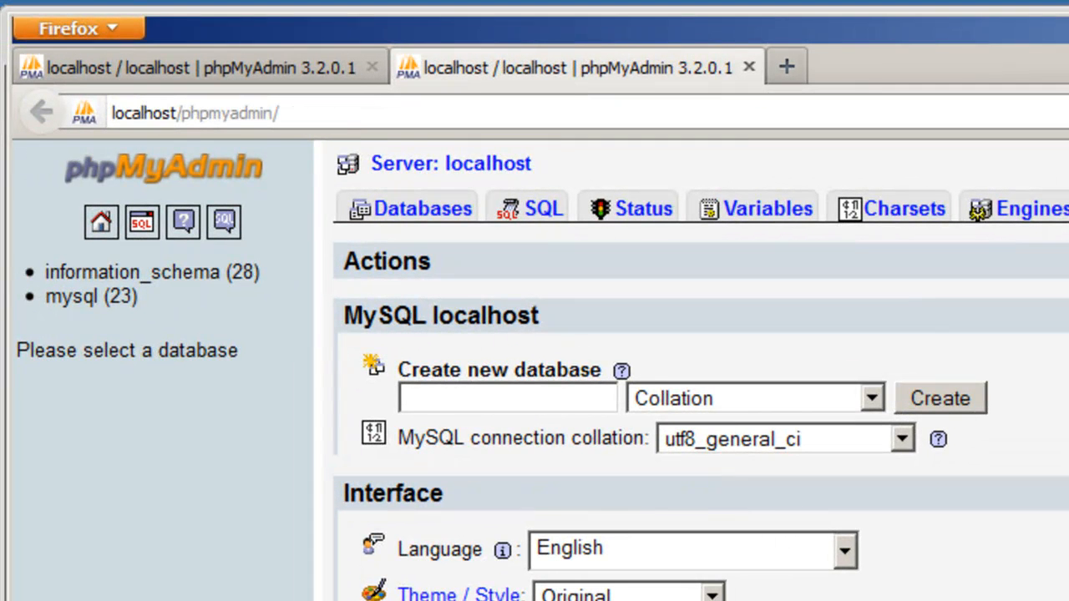
In phpMyAdmin in Firefox, close the duplicate page and create a new database named dw
{"action": "left_click", "coordinate": [372, 68]}
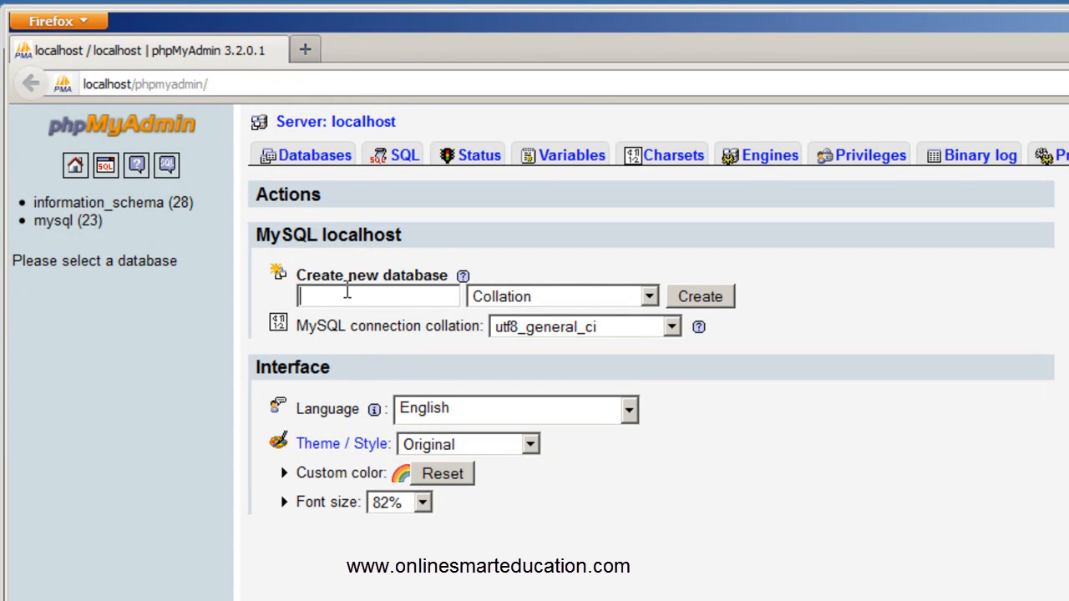
{"action": "type", "text": "dw"}
{"action": "left_click", "coordinate": [692, 301]}
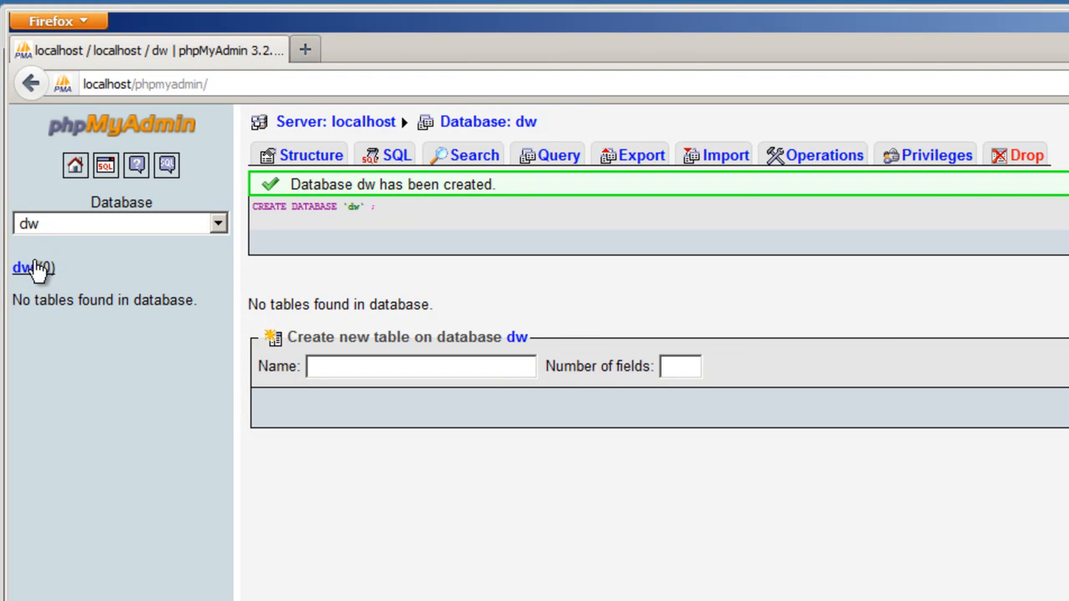
Open the dw database and start a new table named profiles with 6 fields
{"action": "left_click", "coordinate": [75, 171]}
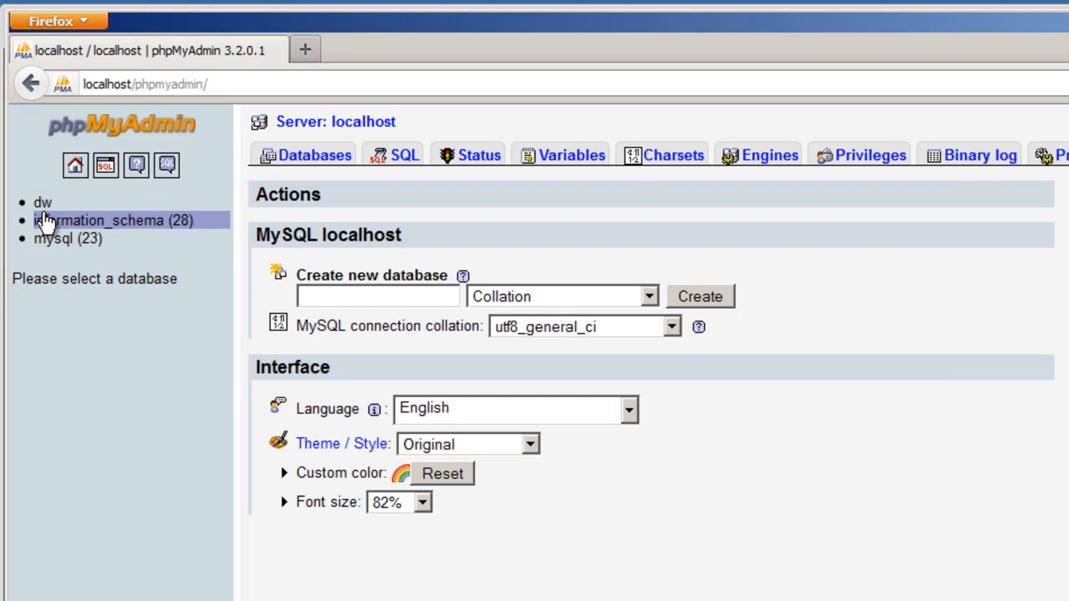
{"action": "left_click", "coordinate": [89, 208]}
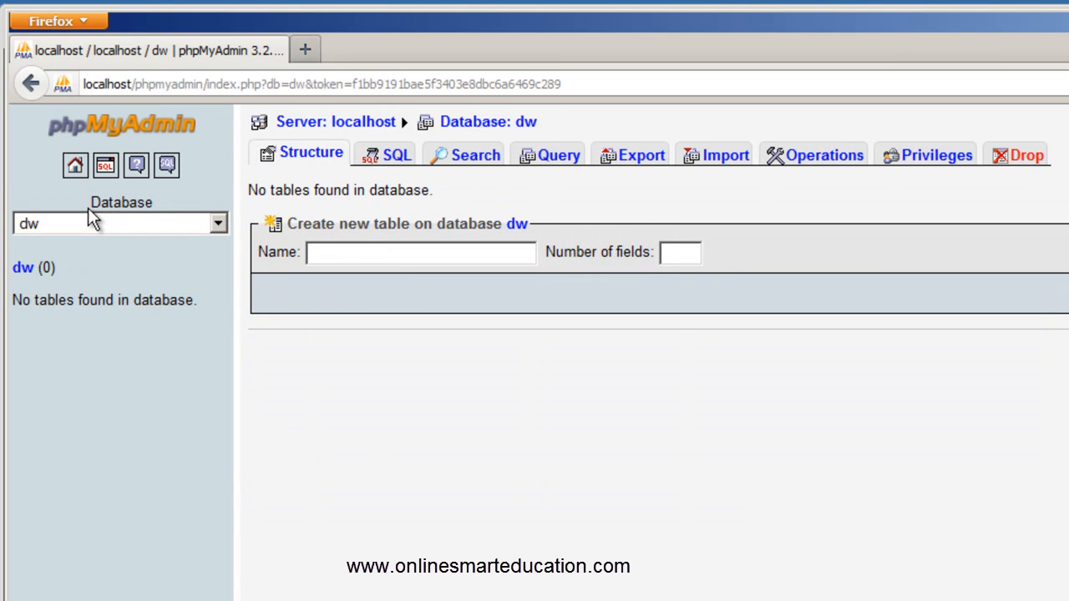
{"action": "left_click", "coordinate": [333, 257]}
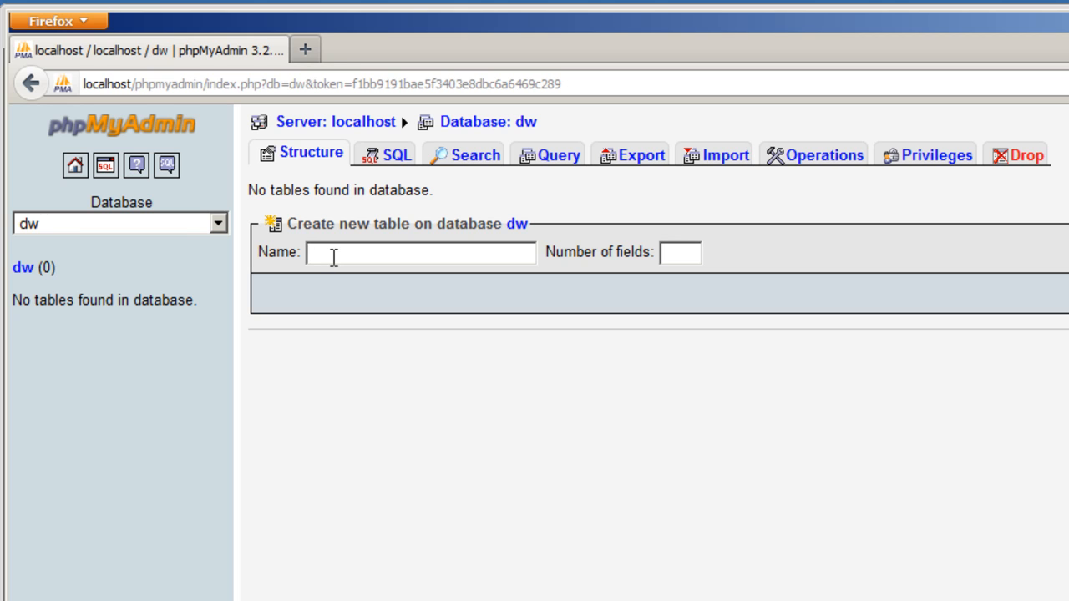
{"action": "left_click", "coordinate": [456, 247]}
{"action": "type", "text": "profiles"}
{"action": "left_click", "coordinate": [686, 255]}
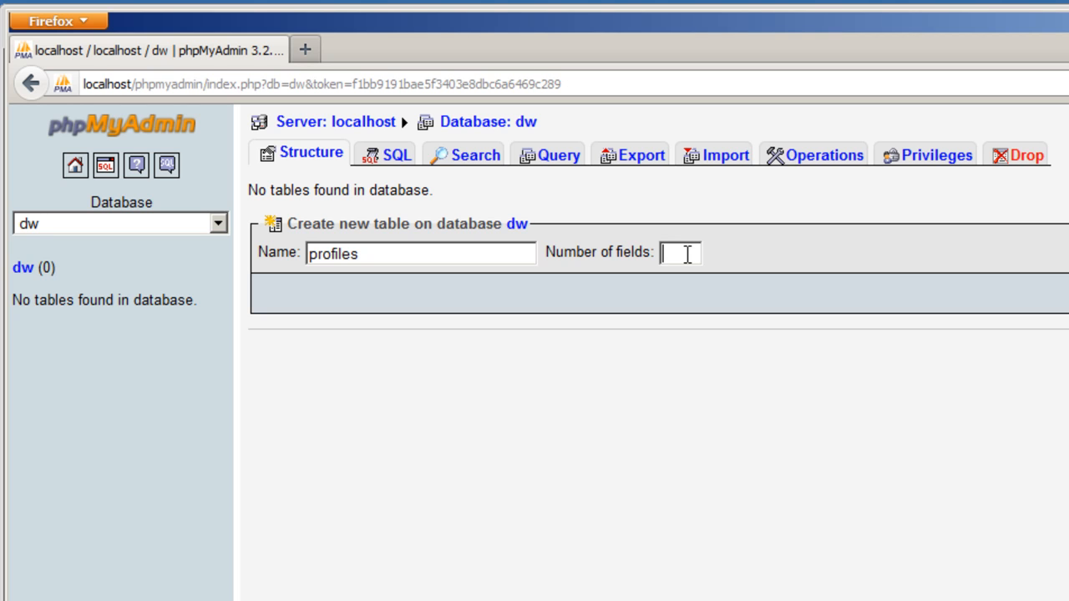
{"action": "type", "text": "6"}
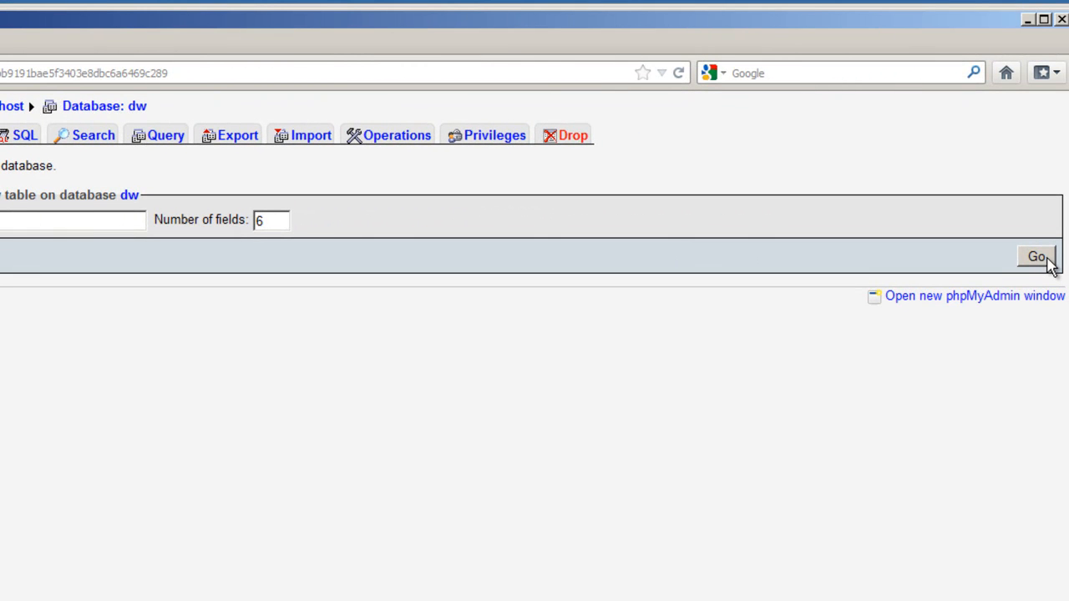
{"action": "left_click", "coordinate": [1043, 257]}
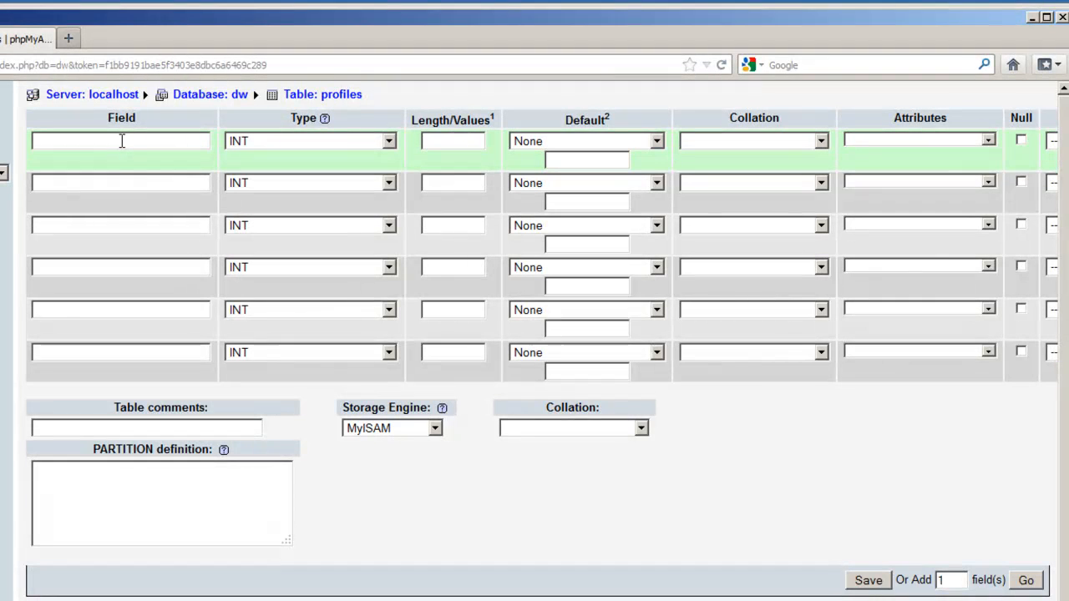
Name the first field of the profiles table profile_ID and enable auto-increment for it
{"action": "type", "text": "pro"}
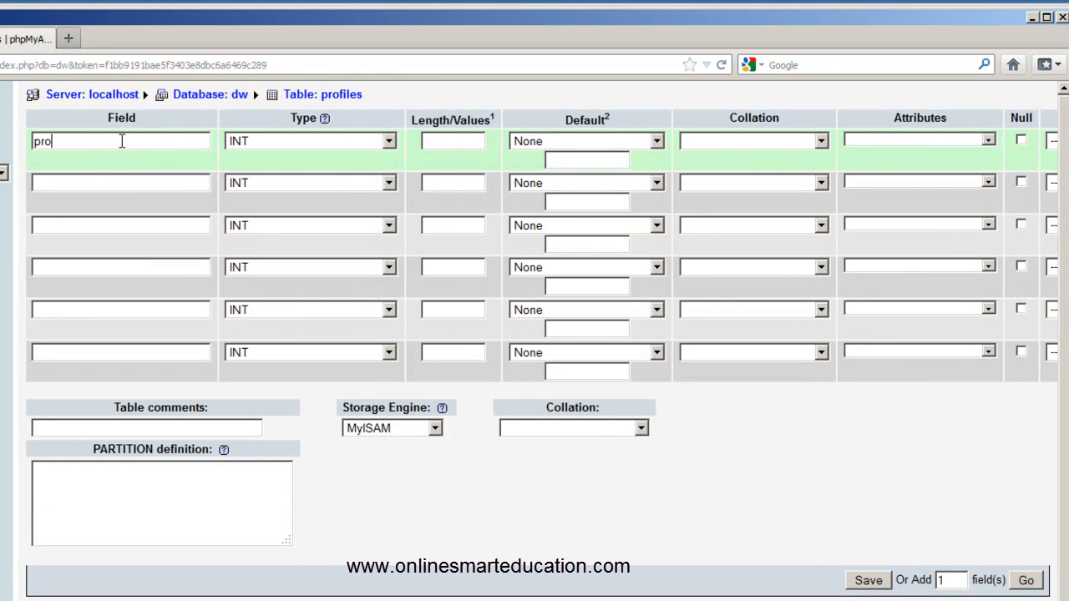
{"action": "type", "text": "file_ID"}
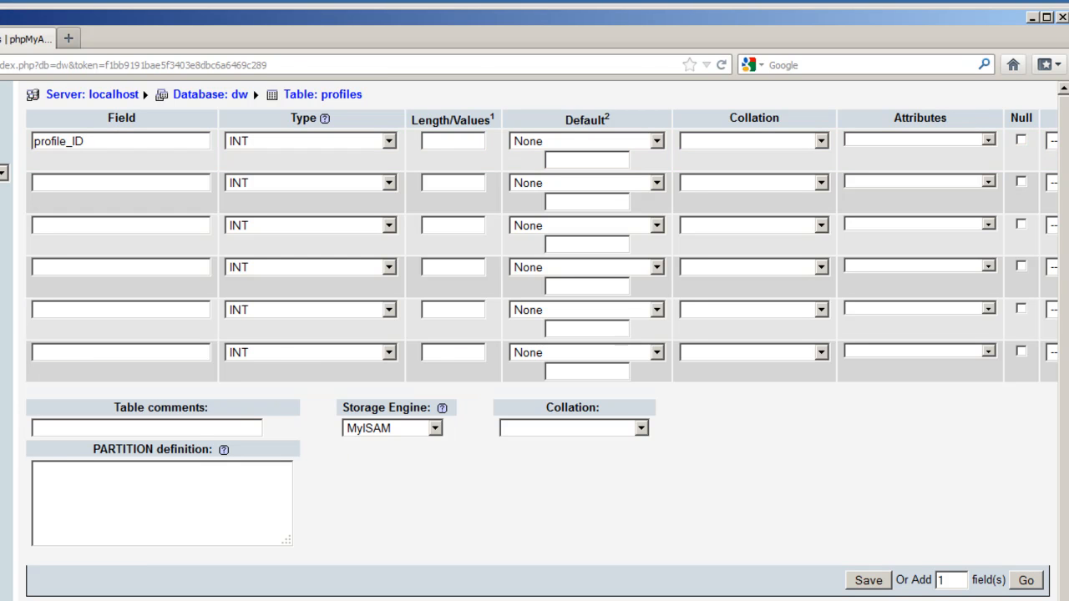
{"action": "scroll", "coordinate": [538, 343], "scroll_direction": "right", "scroll_amount": 2}
{"action": "scroll", "coordinate": [538, 343], "scroll_direction": "right", "scroll_amount": 2}
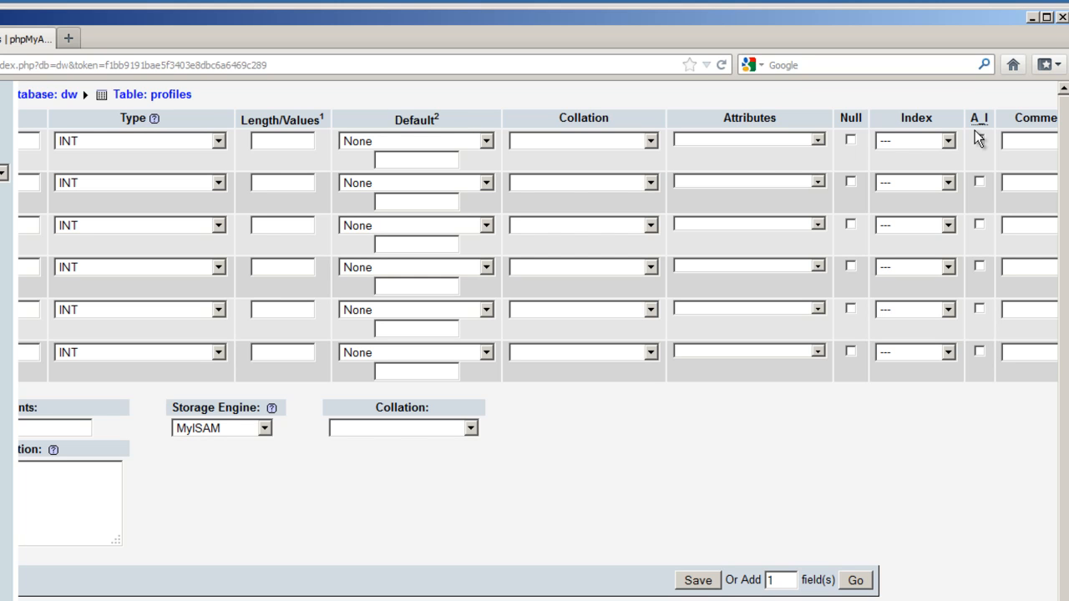
{"action": "left_click", "coordinate": [979, 139]}
Set the length of the profile_ID field to 225
{"action": "scroll", "coordinate": [535, 334], "scroll_direction": "left", "scroll_amount": 4}
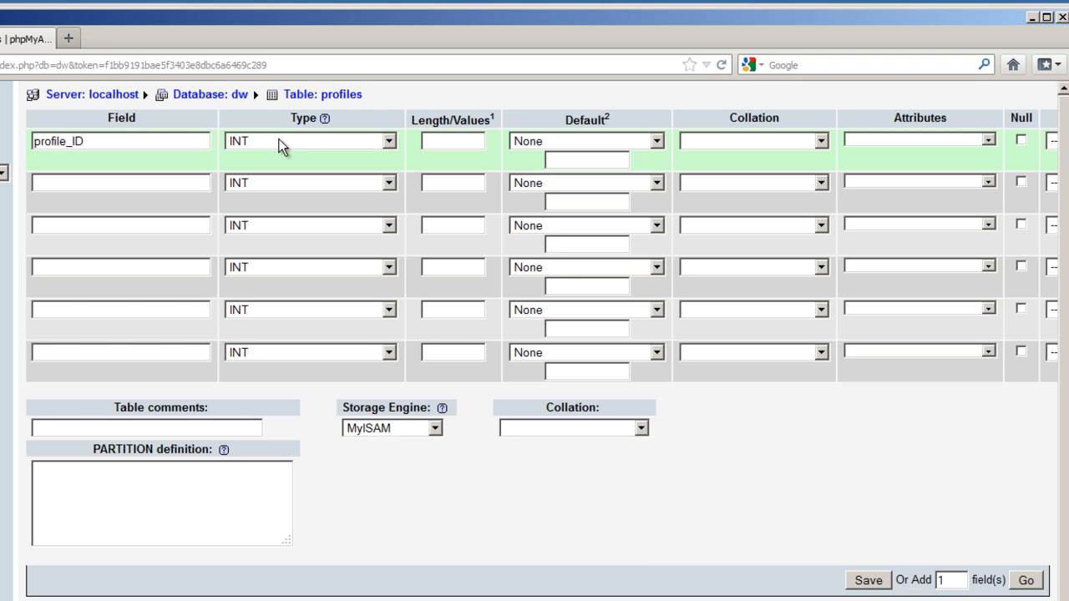
{"action": "left_click", "coordinate": [426, 138]}
{"action": "type", "text": "225"}
{"action": "scroll", "coordinate": [537, 342], "scroll_direction": "right", "scroll_amount": 1}
{"action": "scroll", "coordinate": [537, 342], "scroll_direction": "right", "scroll_amount": 4}
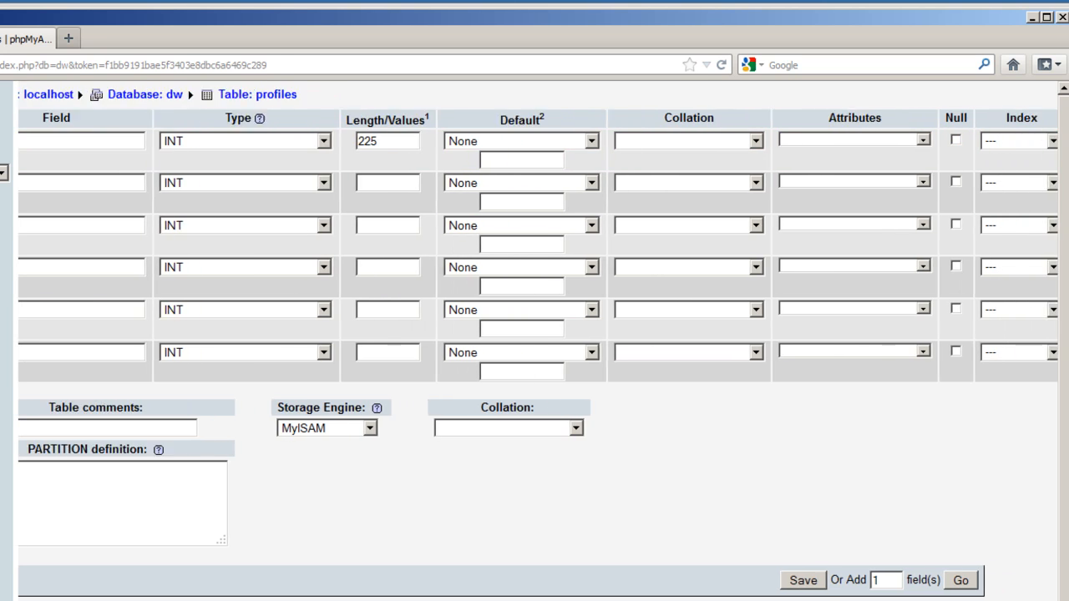
Define the second field of the profiles table as Name with type VARCHAR and length 225
{"action": "scroll", "coordinate": [538, 342], "scroll_direction": "left", "scroll_amount": 5}
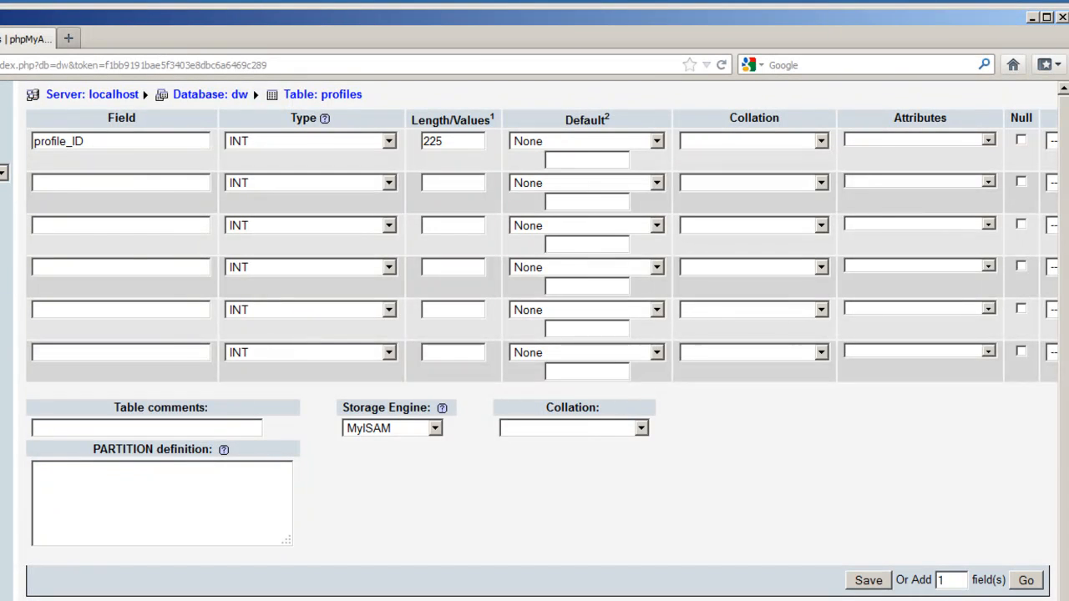
{"action": "type", "text": "Name"}
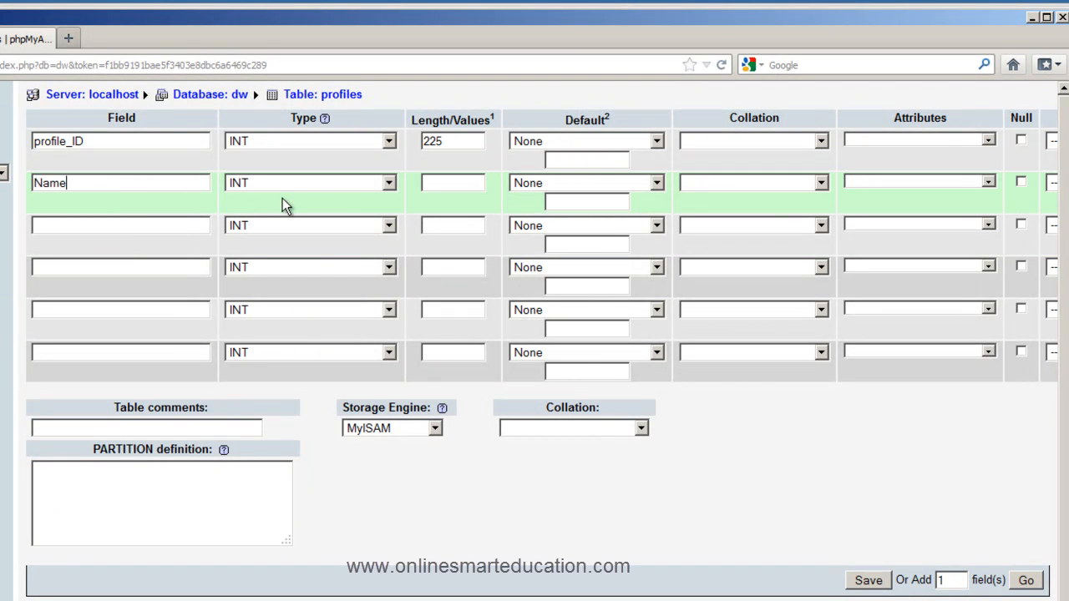
{"action": "left_click", "coordinate": [380, 185]}
{"action": "left_click", "coordinate": [370, 213]}
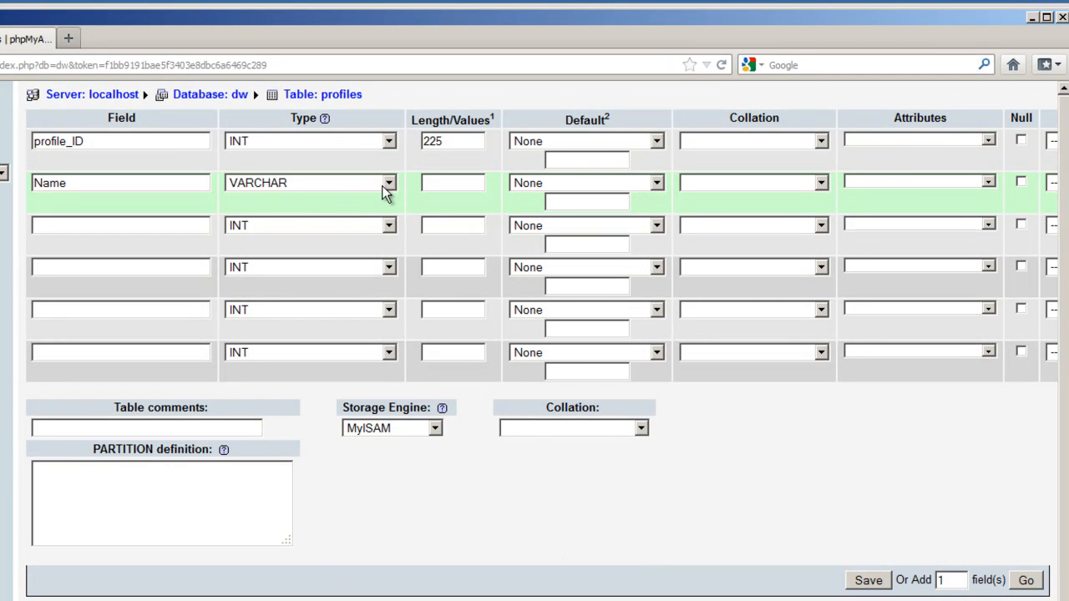
{"action": "left_click", "coordinate": [428, 185]}
{"action": "type", "text": "225"}
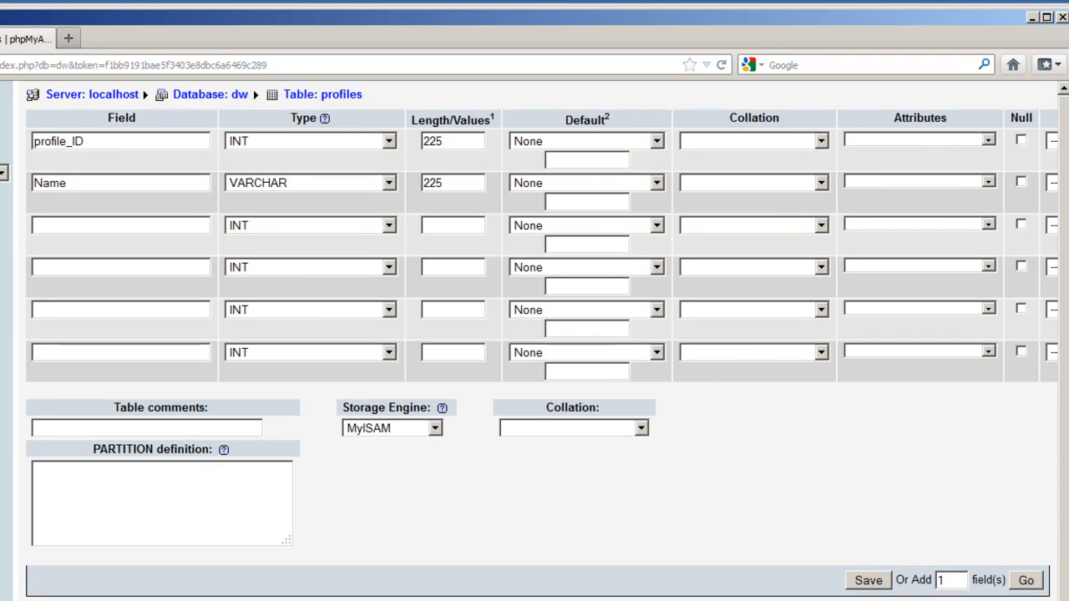
{"action": "scroll", "coordinate": [535, 342], "scroll_direction": "right", "scroll_amount": 5}
{"action": "scroll", "coordinate": [535, 342], "scroll_direction": "left", "scroll_amount": 5}
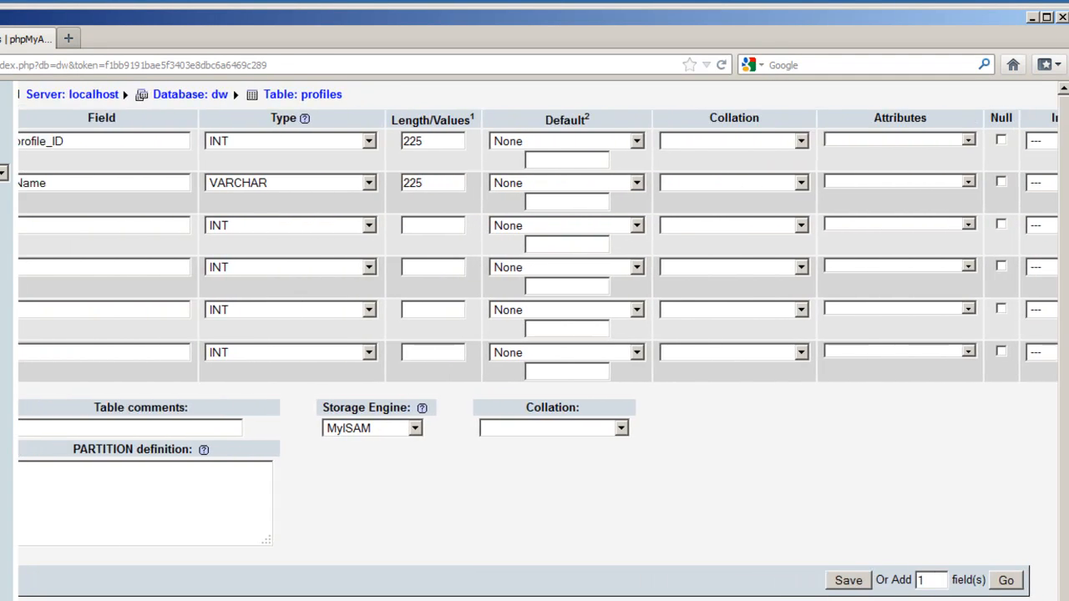